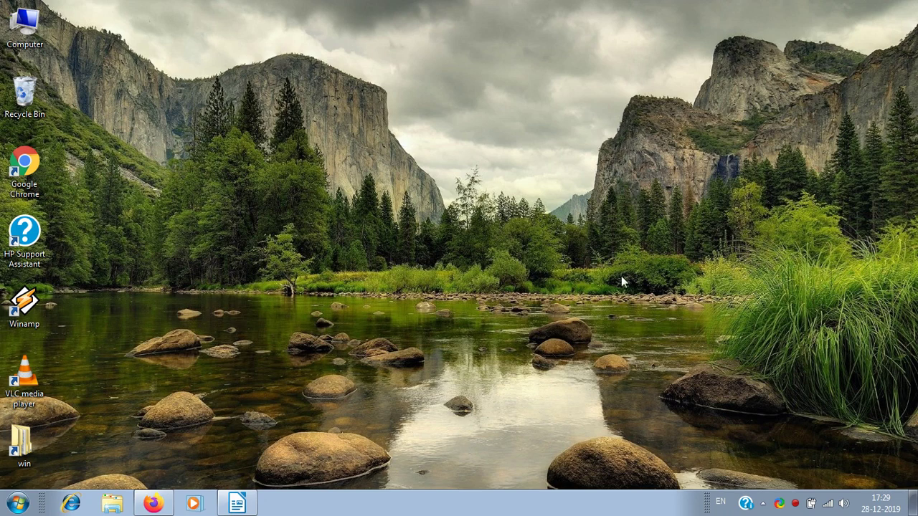
- Refresh the desktop several times
{"action": "right_click", "coordinate": [320, 66]}
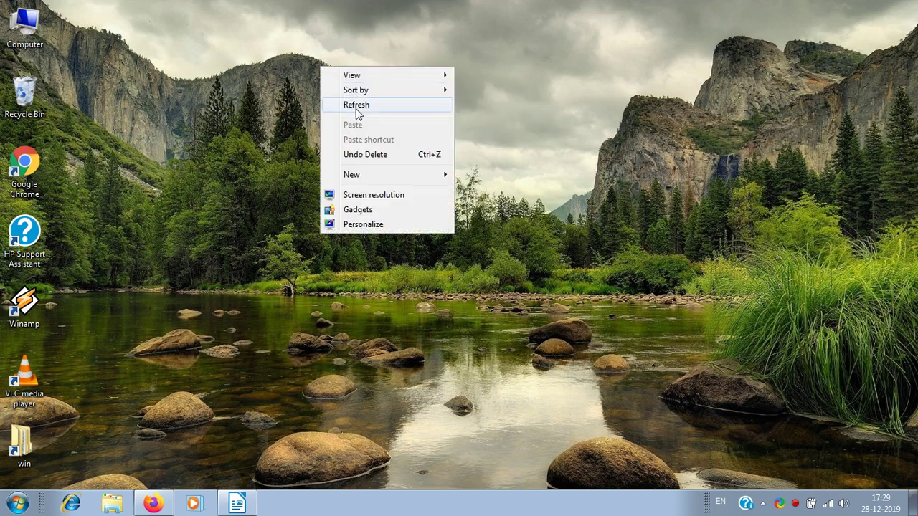
{"action": "left_click", "coordinate": [355, 108]}
{"action": "right_click", "coordinate": [303, 75]}
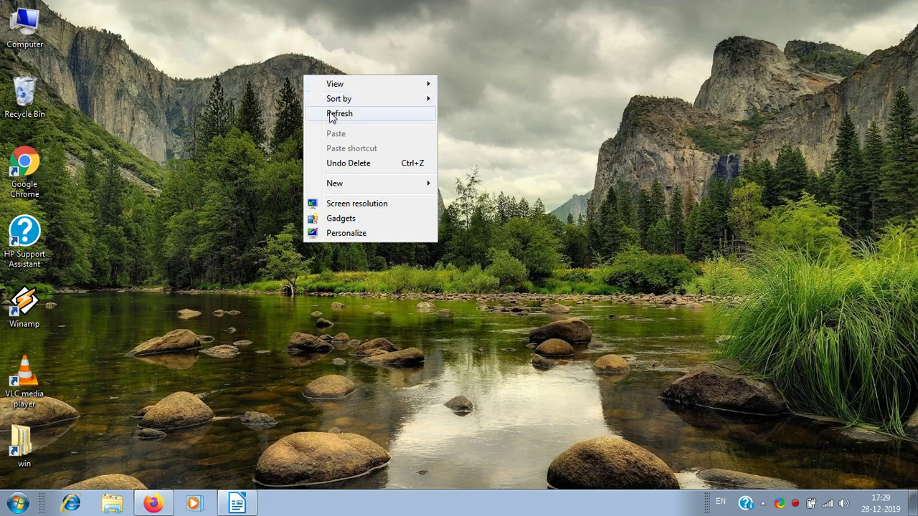
{"action": "left_click", "coordinate": [332, 115]}
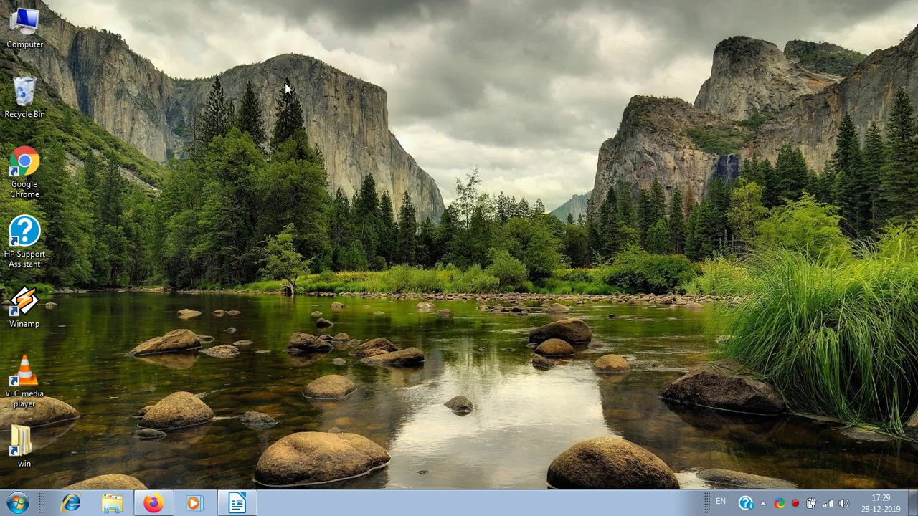
{"action": "right_click", "coordinate": [285, 83]}
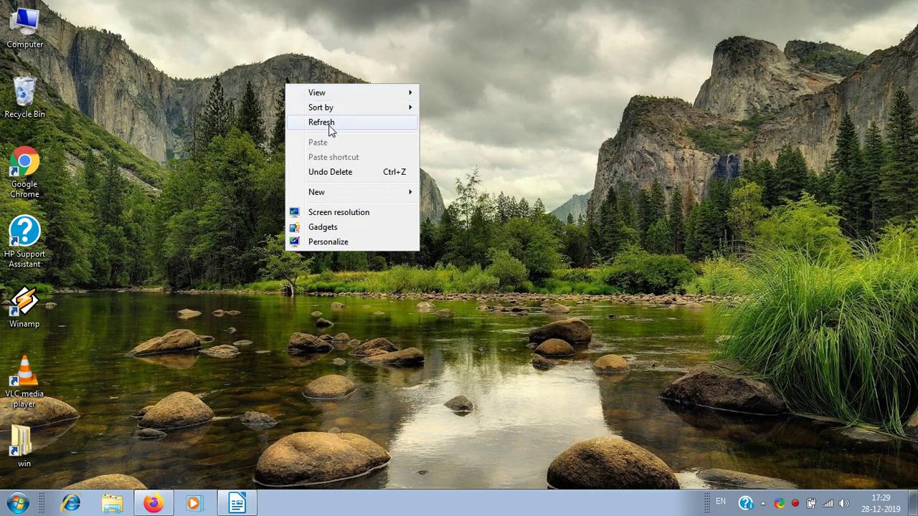
{"action": "left_click", "coordinate": [328, 124]}
{"action": "right_click", "coordinate": [286, 65]}
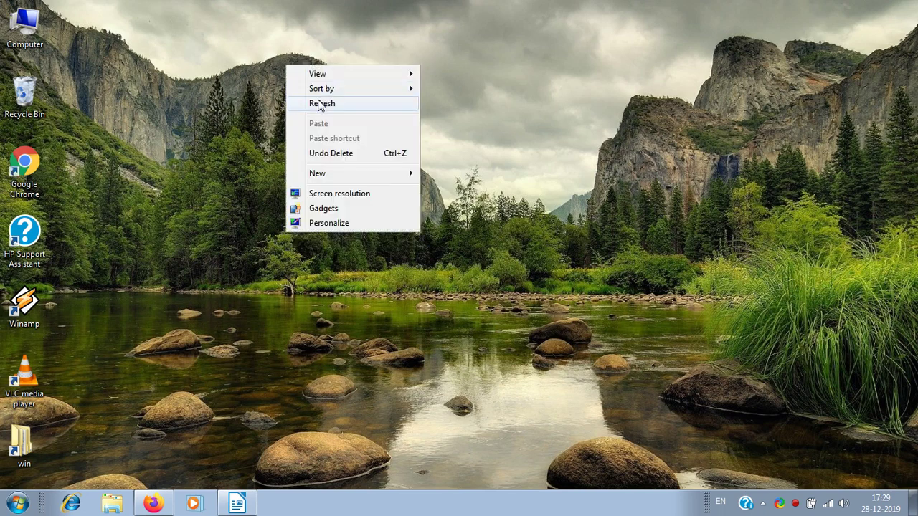
{"action": "left_click", "coordinate": [322, 105]}
- Open the desktop's screen resolution settings and check which displays are available
{"action": "right_click", "coordinate": [322, 105]}
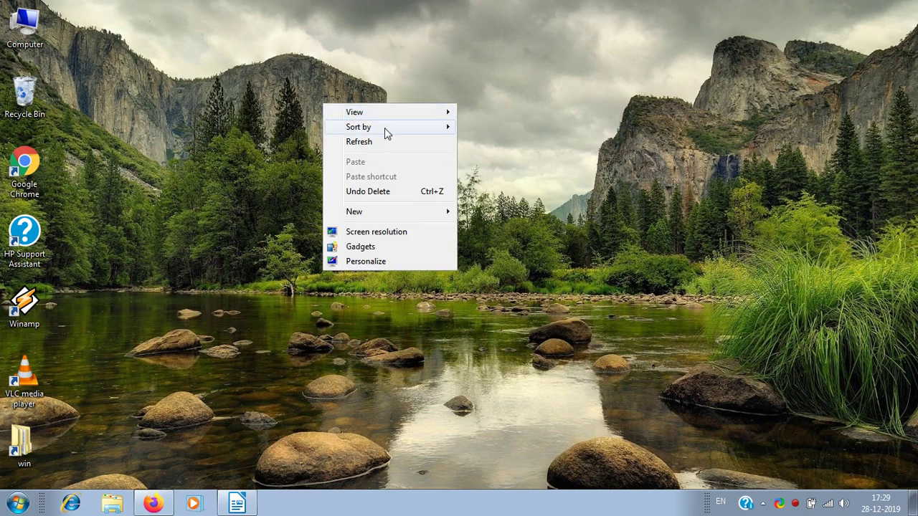
{"action": "left_click", "coordinate": [361, 233]}
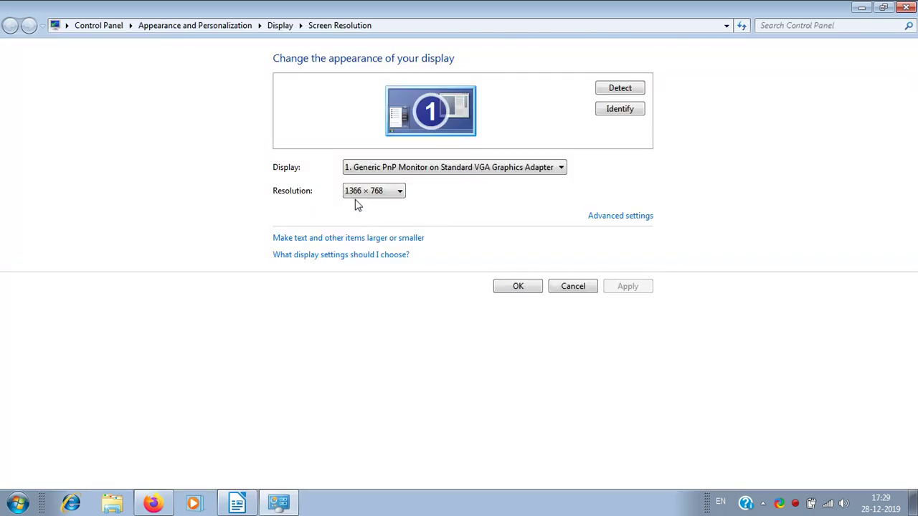
{"action": "left_click", "coordinate": [413, 169]}
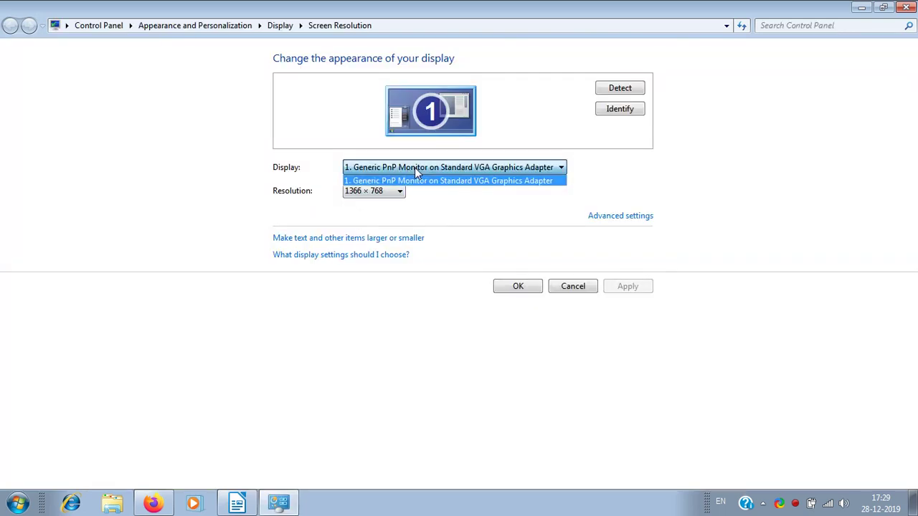
{"action": "left_click", "coordinate": [413, 170]}
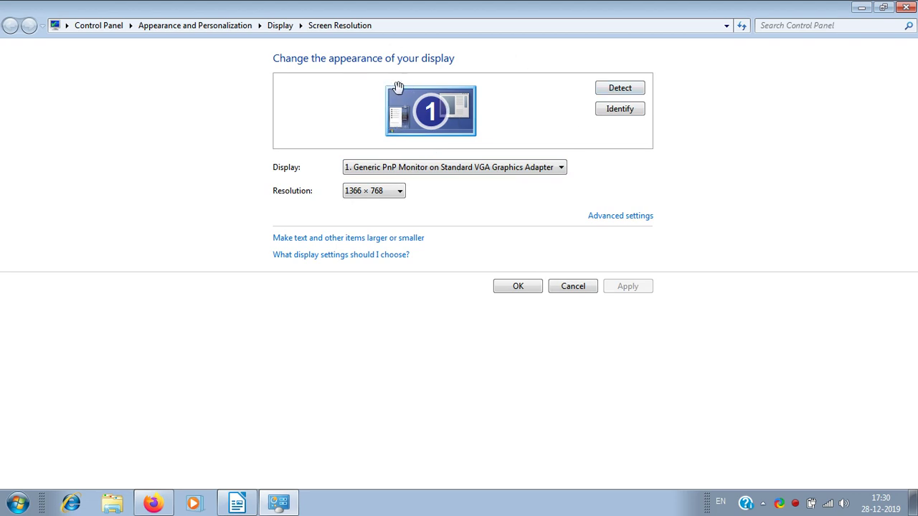
- Set the screen resolution to 800 × 600 and keep the changed display settings
{"action": "left_click", "coordinate": [391, 192]}
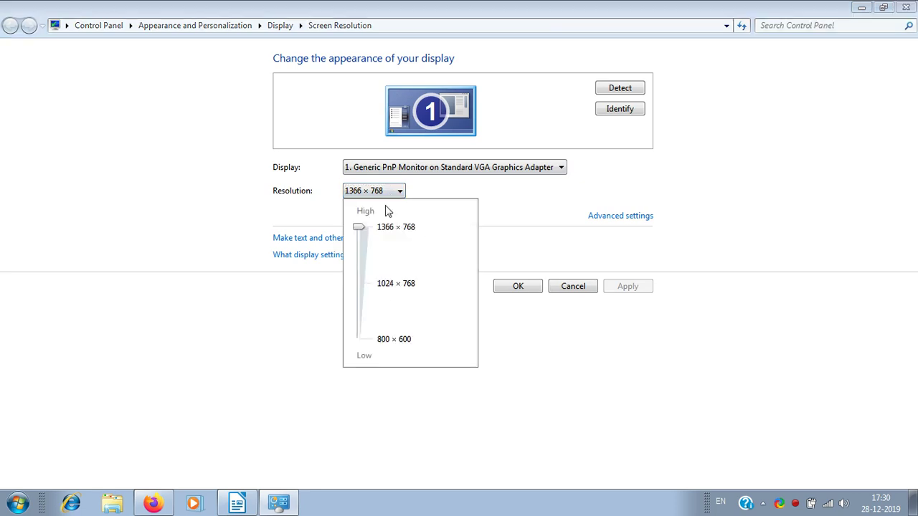
{"action": "left_click", "coordinate": [360, 342]}
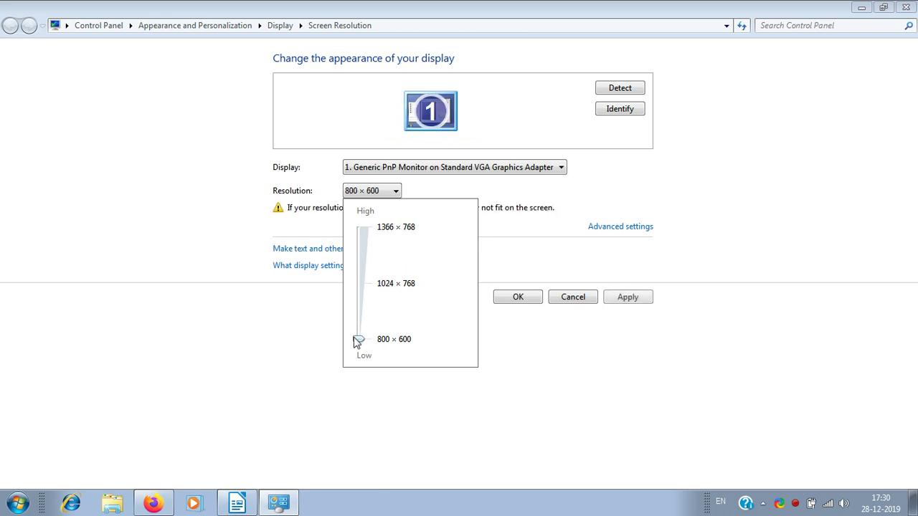
{"action": "left_click", "coordinate": [513, 319]}
{"action": "left_click", "coordinate": [523, 301]}
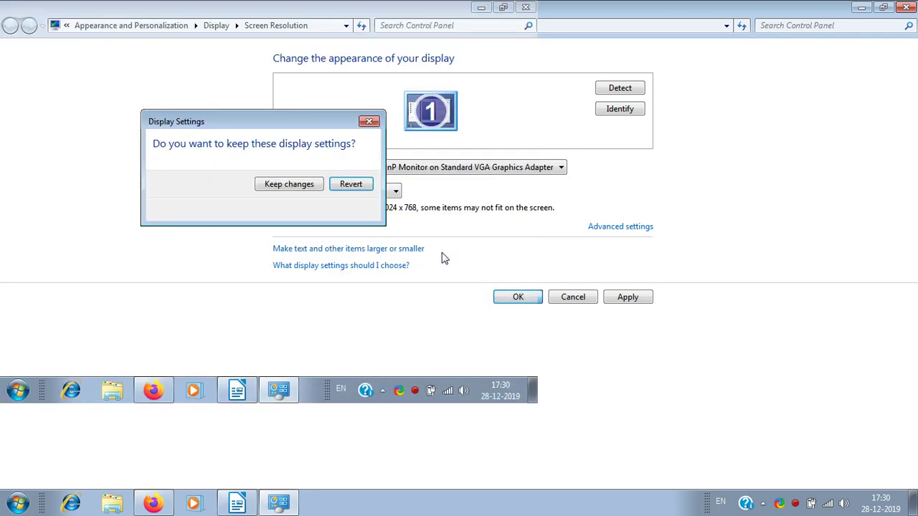
{"action": "left_click", "coordinate": [294, 184]}
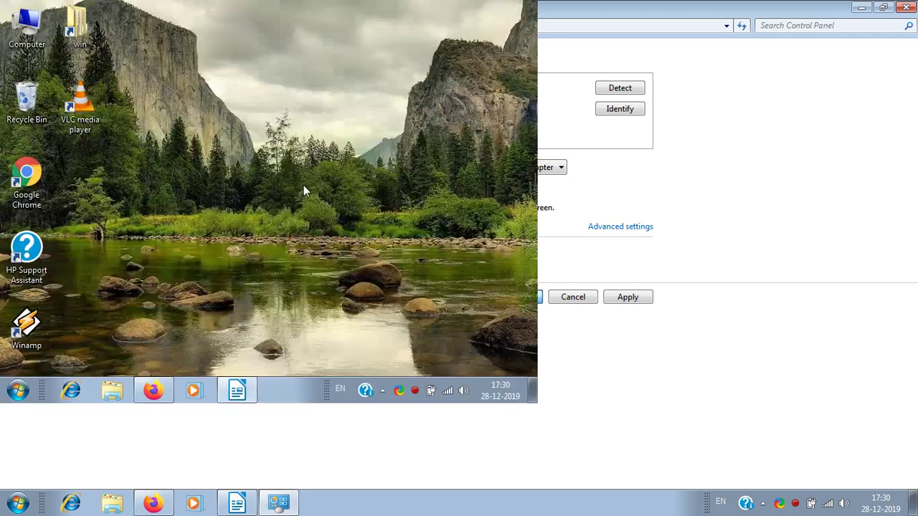
- Refresh the resized desktop twice
{"action": "right_click", "coordinate": [117, 16]}
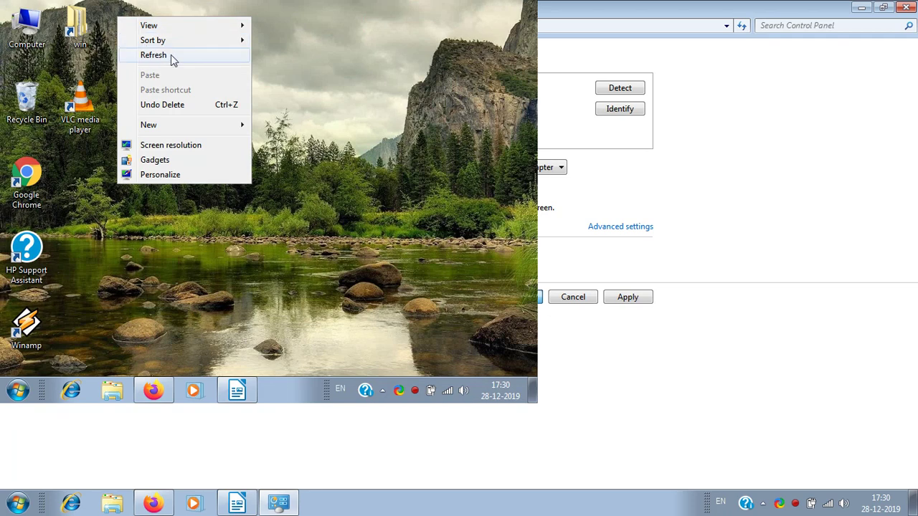
{"action": "left_click", "coordinate": [171, 55]}
{"action": "right_click", "coordinate": [214, 93]}
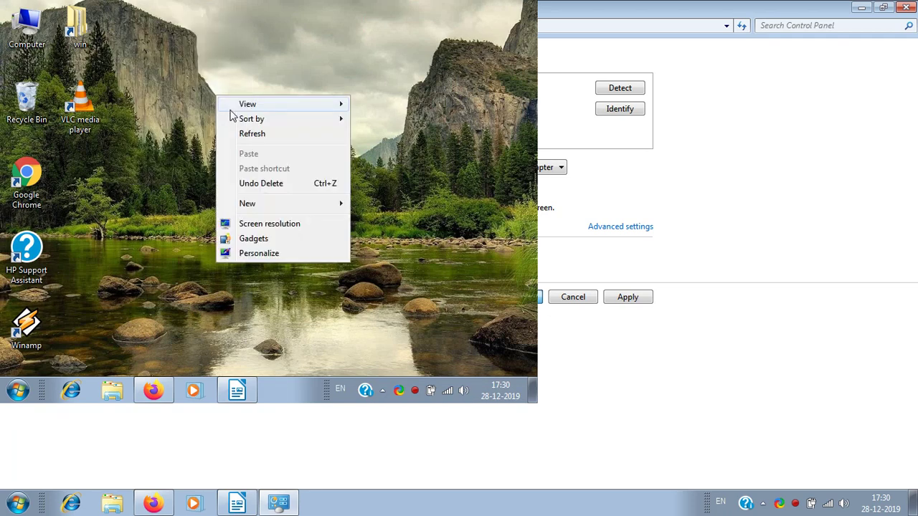
{"action": "left_click", "coordinate": [239, 132]}
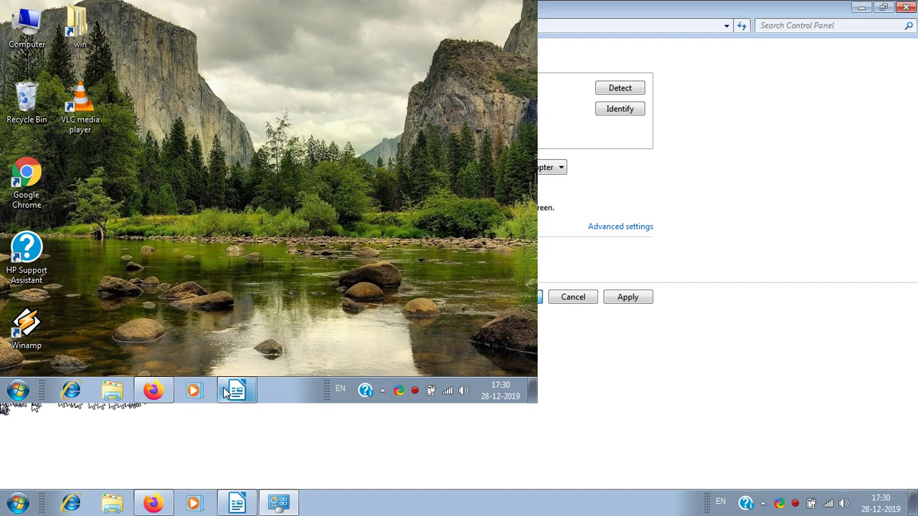
- Reopen the screen resolution settings, apply a resolution of 1024 × 768 and keep the changes
{"action": "right_click", "coordinate": [142, 33]}
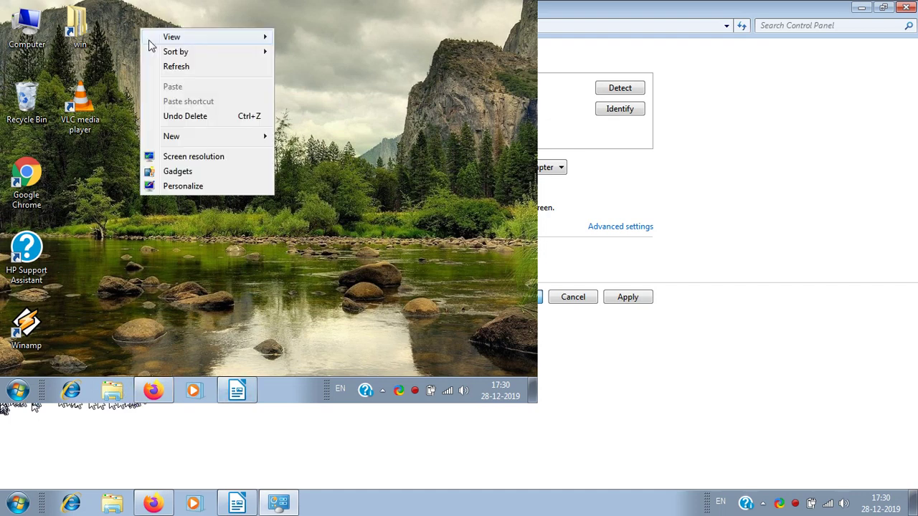
{"action": "left_click", "coordinate": [194, 158]}
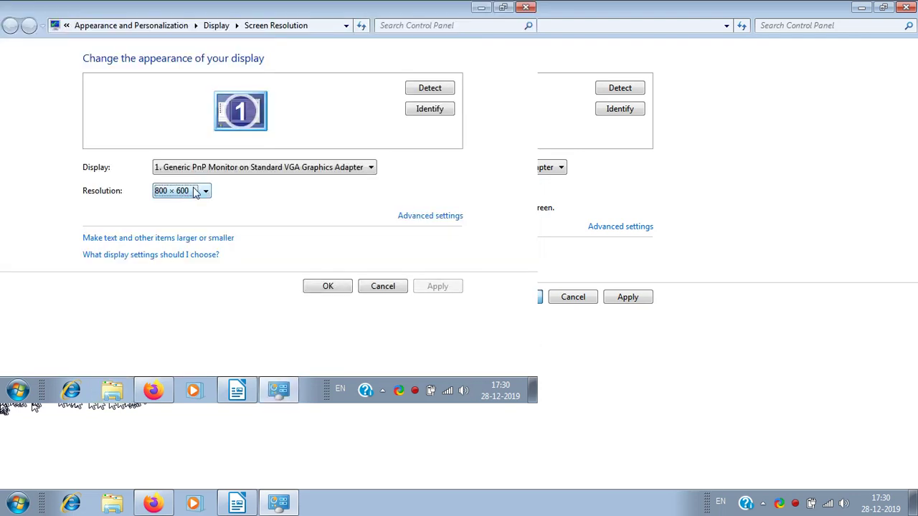
{"action": "left_click", "coordinate": [200, 191]}
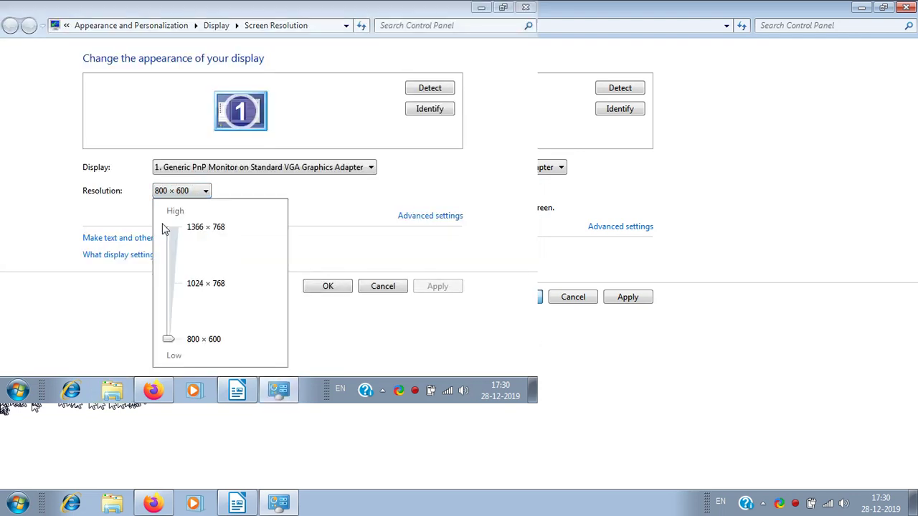
{"action": "left_click", "coordinate": [190, 287]}
{"action": "left_click", "coordinate": [294, 330]}
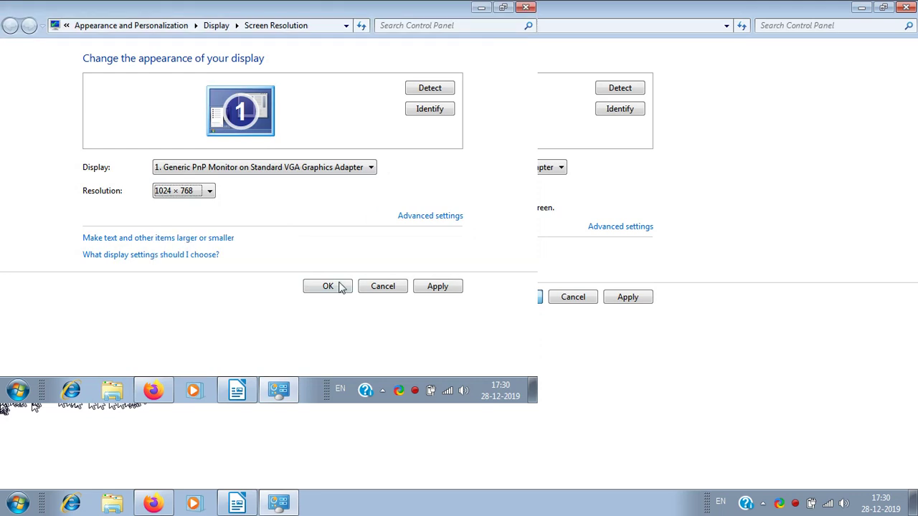
{"action": "left_click", "coordinate": [436, 286]}
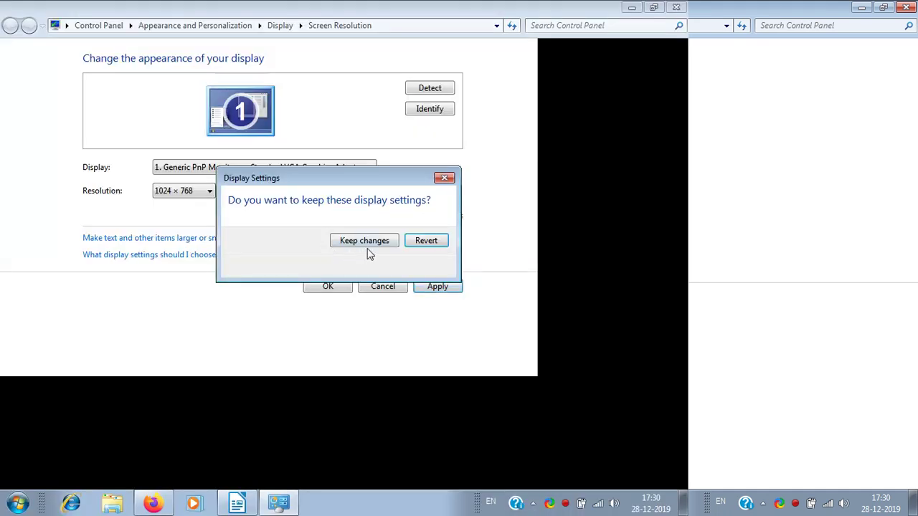
{"action": "left_click", "coordinate": [366, 244]}
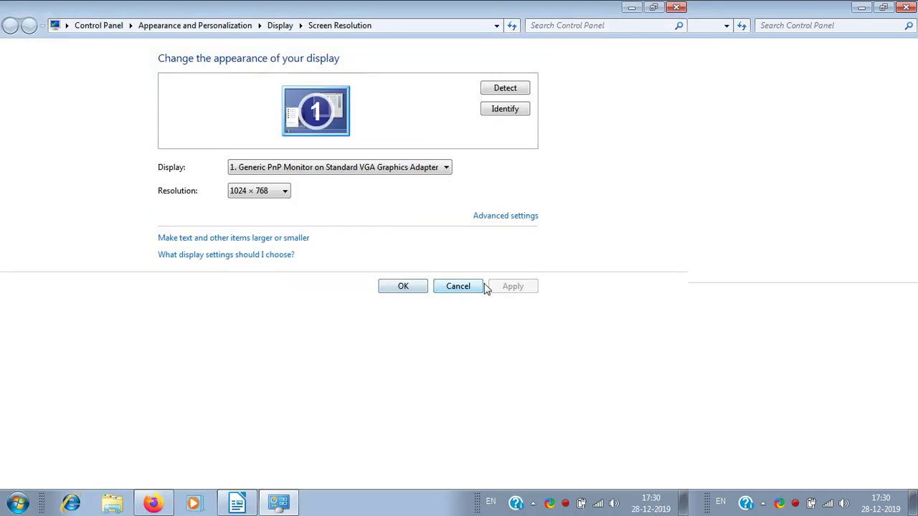
- Try the 1366 × 768 resolution, revert the display change and return the resolution setting to 1024 × 768
{"action": "left_click", "coordinate": [276, 192]}
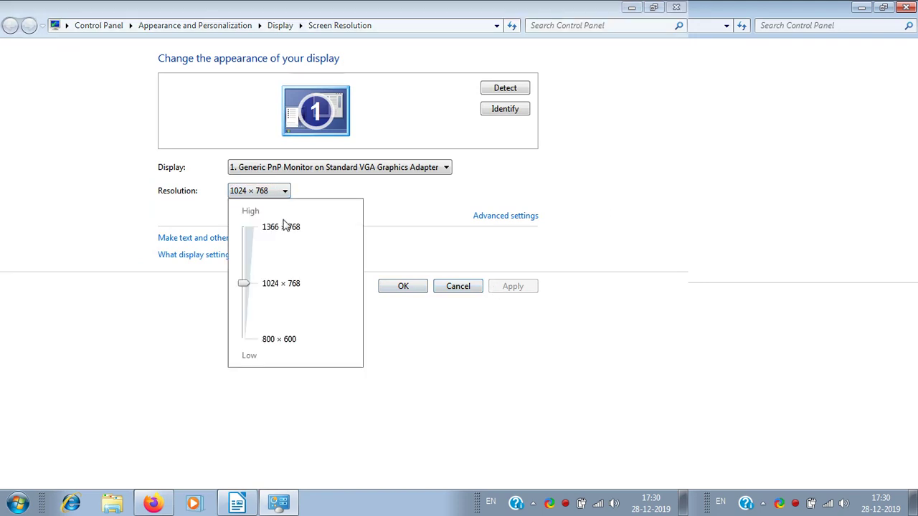
{"action": "left_click", "coordinate": [264, 237]}
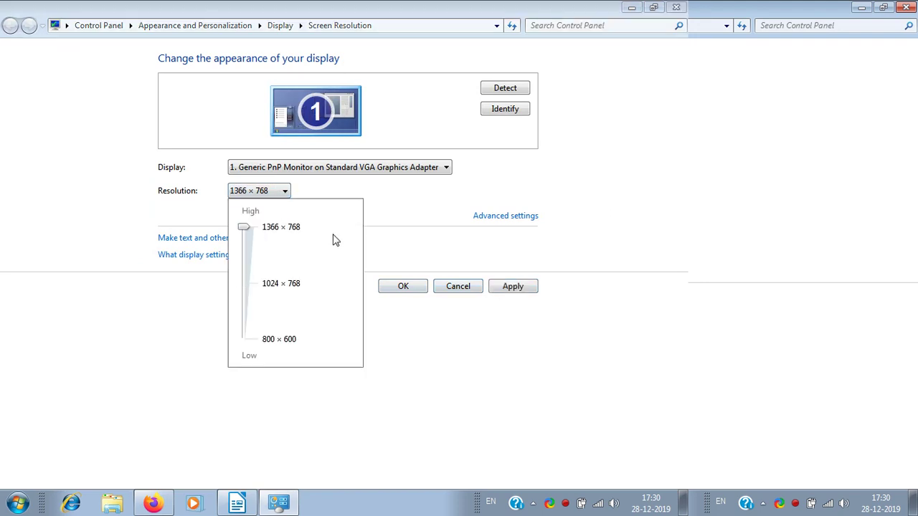
{"action": "left_click", "coordinate": [406, 335]}
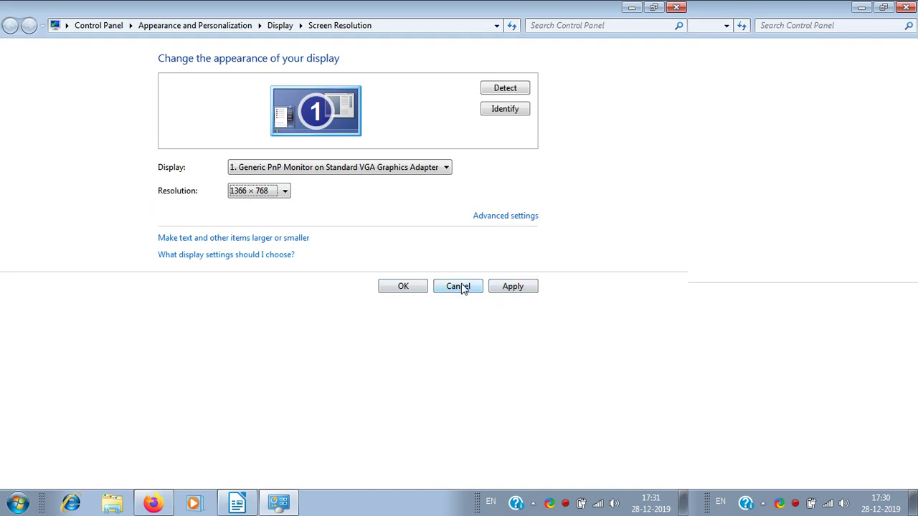
{"action": "left_click", "coordinate": [512, 286]}
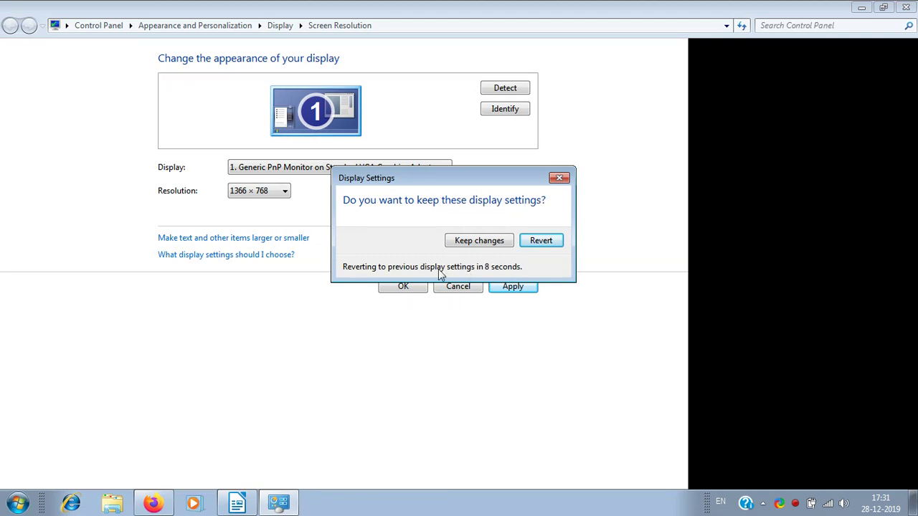
{"action": "left_click", "coordinate": [541, 241]}
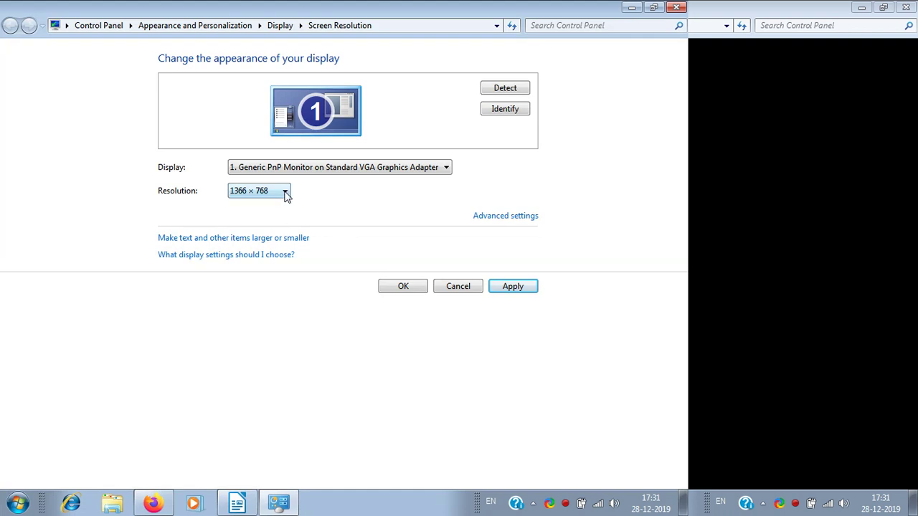
{"action": "left_click", "coordinate": [284, 192]}
{"action": "left_click_drag", "start_coordinate": [254, 229], "coordinate": [265, 287]}
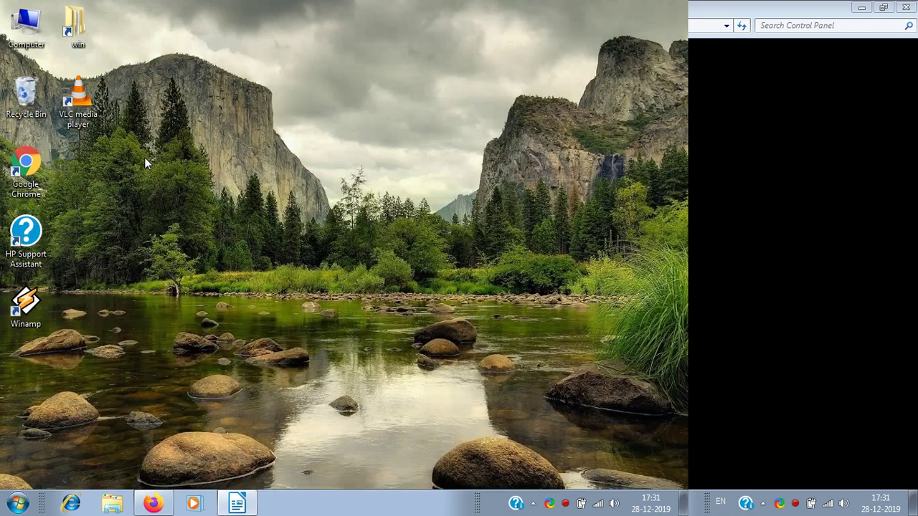
- Open the desktop's screen resolution settings and show the available resolutions
{"action": "right_click", "coordinate": [145, 157]}
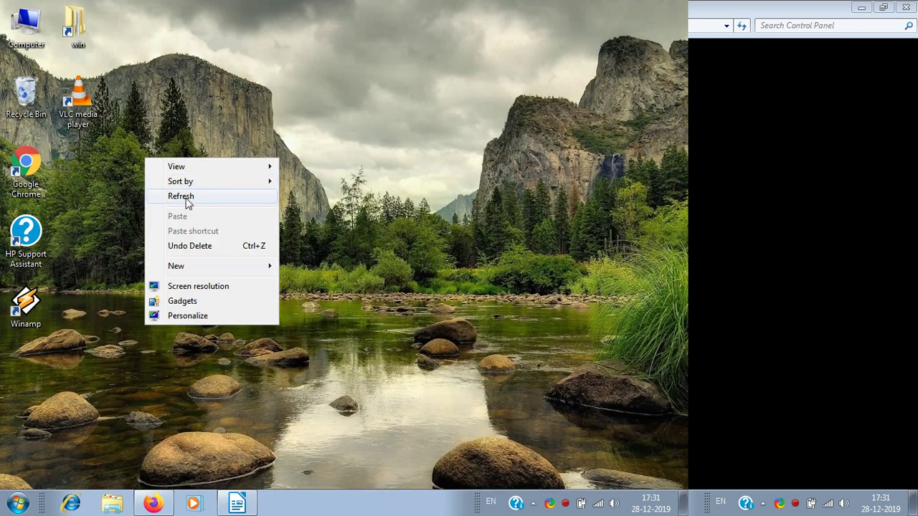
{"action": "left_click", "coordinate": [190, 288]}
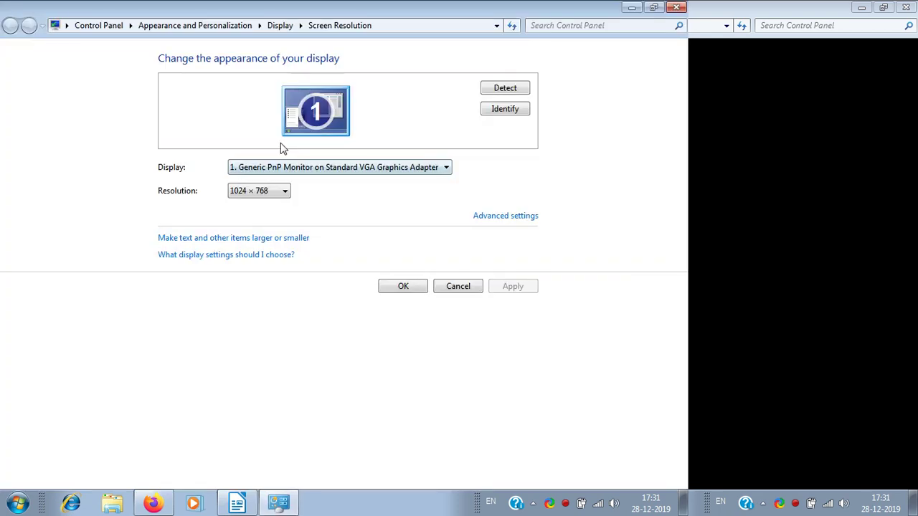
{"action": "left_click", "coordinate": [263, 190]}
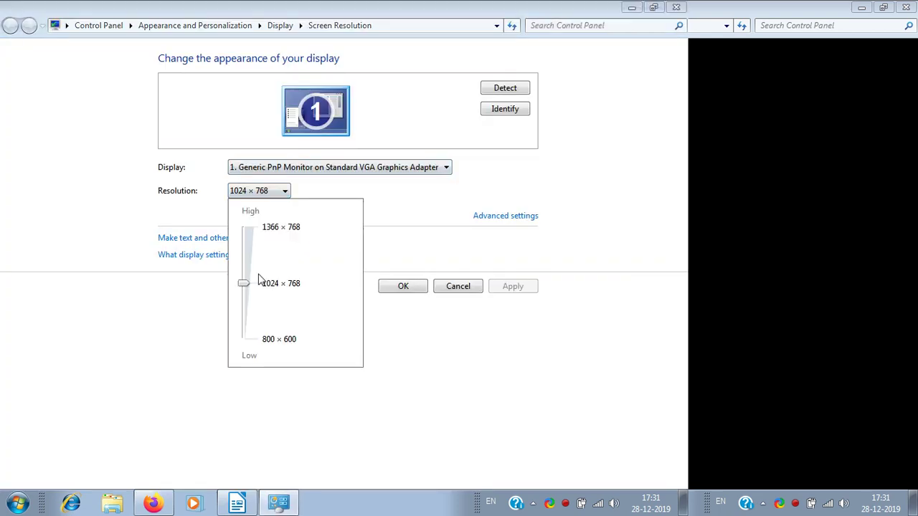
- Move the resolution setting back and forth between 1366 × 768 and 800 × 600 without applying it
{"action": "scroll", "coordinate": [252, 294], "scroll_direction": "up", "scroll_amount": 3}
{"action": "scroll", "coordinate": [253, 293], "scroll_direction": "down", "scroll_amount": 5}
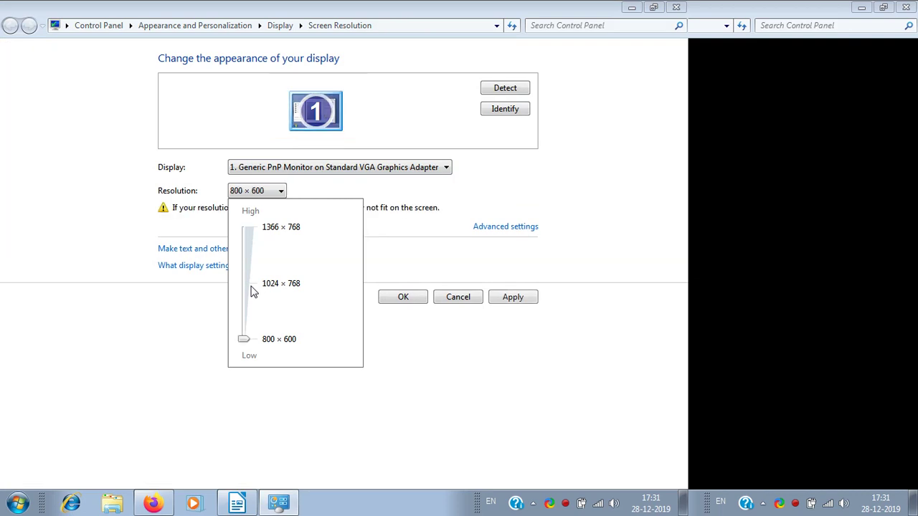
{"action": "scroll", "coordinate": [253, 292], "scroll_direction": "up", "scroll_amount": 5}
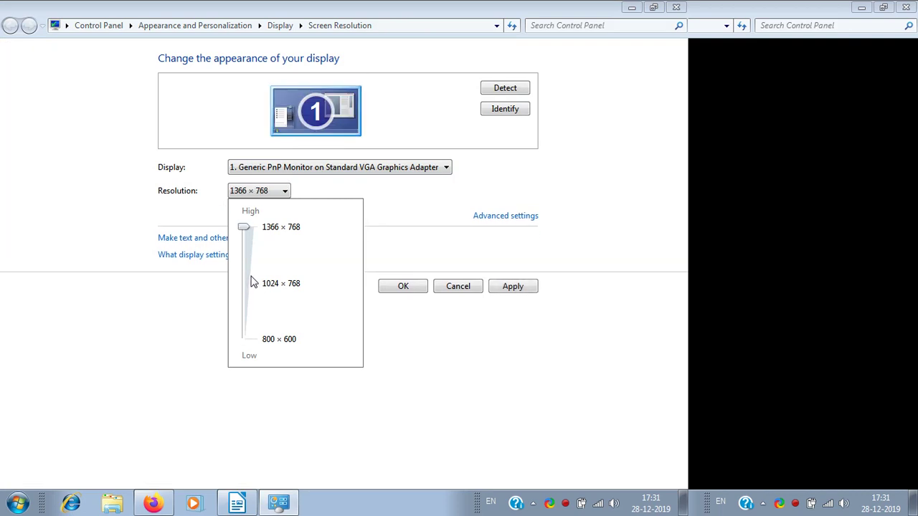
{"action": "scroll", "coordinate": [250, 266], "scroll_direction": "down", "scroll_amount": 3}
{"action": "scroll", "coordinate": [250, 260], "scroll_direction": "up", "scroll_amount": 3}
{"action": "scroll", "coordinate": [250, 260], "scroll_direction": "down", "scroll_amount": 3}
{"action": "scroll", "coordinate": [251, 259], "scroll_direction": "up", "scroll_amount": 3}
{"action": "scroll", "coordinate": [250, 260], "scroll_direction": "down", "scroll_amount": 3}
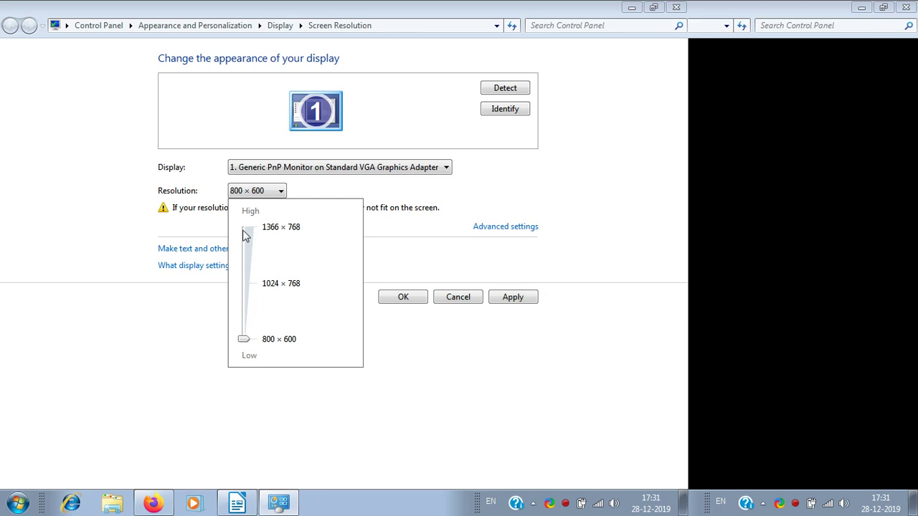
- Set the screen resolution to 1366 × 768, apply and keep the changes, and close the settings
{"action": "scroll", "coordinate": [245, 236], "scroll_direction": "up", "scroll_amount": 3}
{"action": "left_click", "coordinate": [409, 336]}
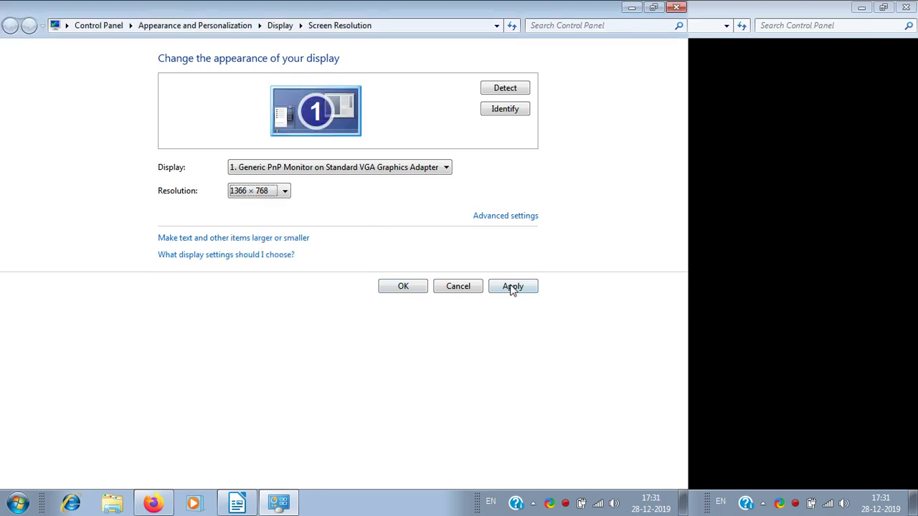
{"action": "left_click", "coordinate": [512, 288]}
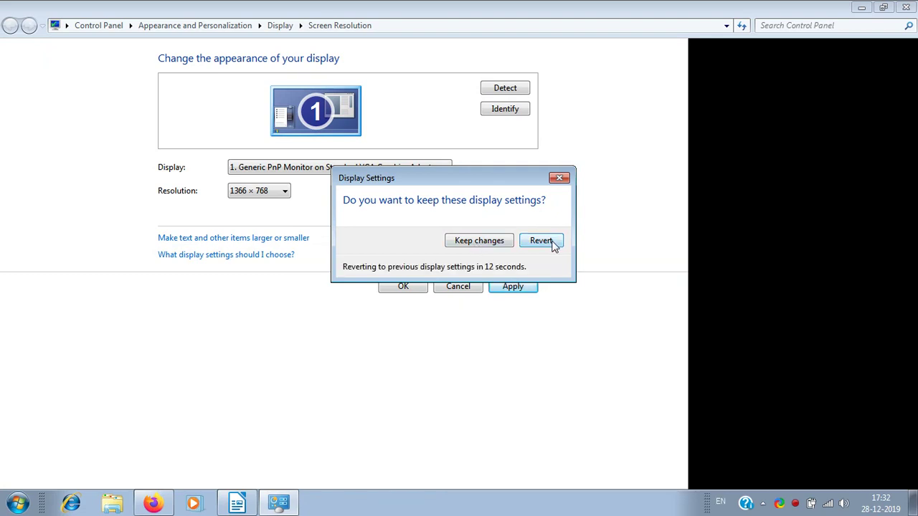
{"action": "left_click", "coordinate": [479, 241]}
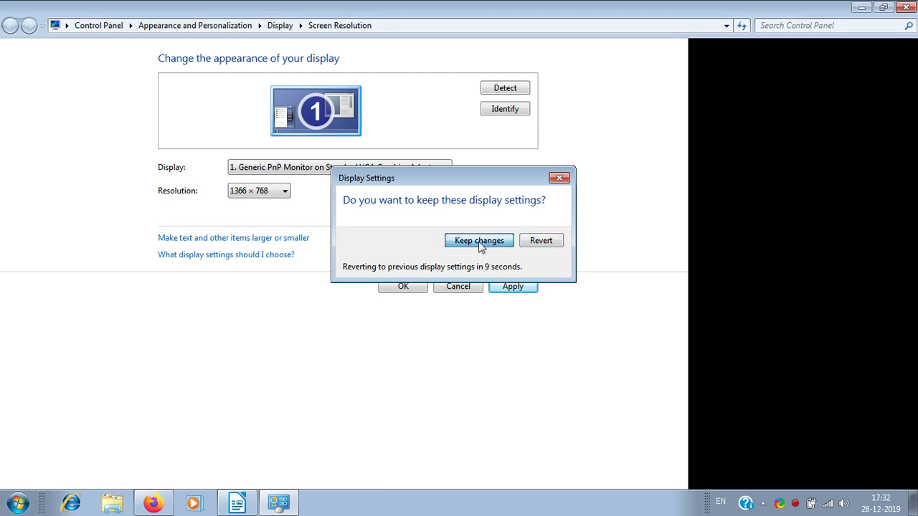
{"action": "left_click", "coordinate": [403, 286]}
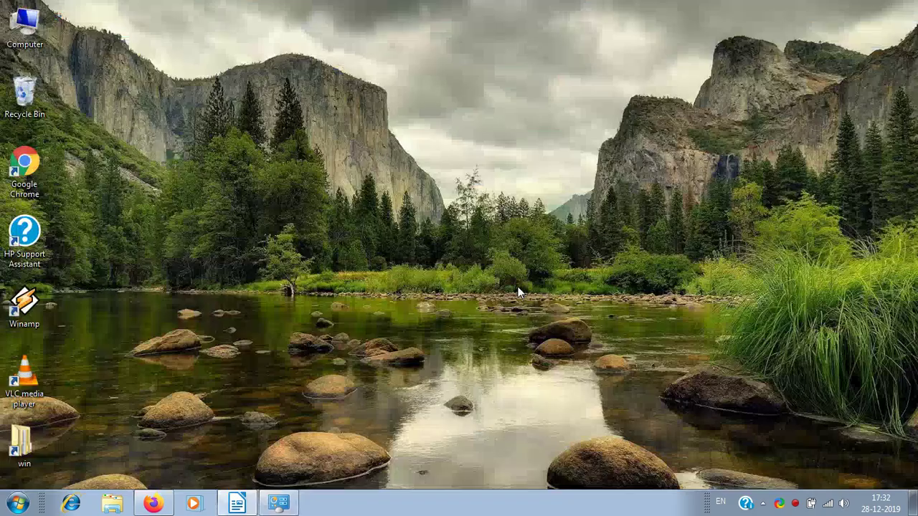
- Refresh the desktop five times in a row at the restored resolution
{"action": "right_click", "coordinate": [196, 29]}
{"action": "left_click", "coordinate": [230, 65]}
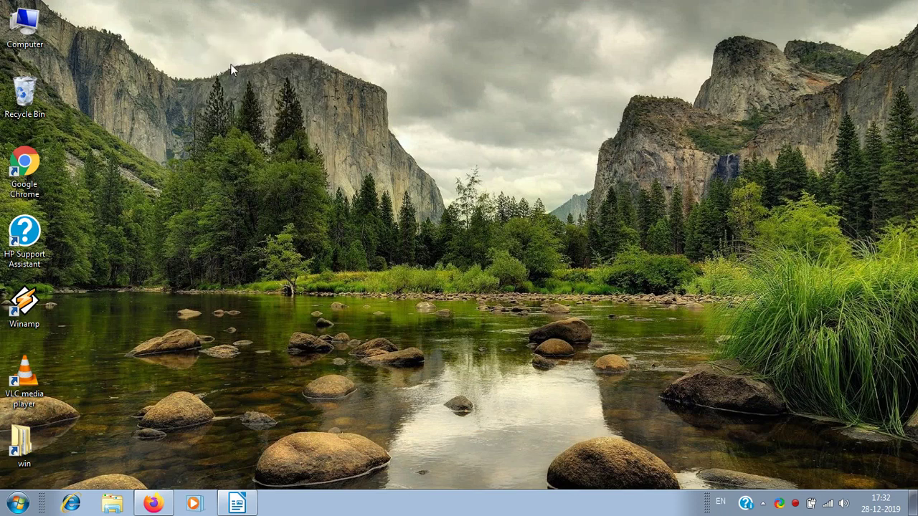
{"action": "right_click", "coordinate": [231, 64]}
{"action": "right_click", "coordinate": [277, 106]}
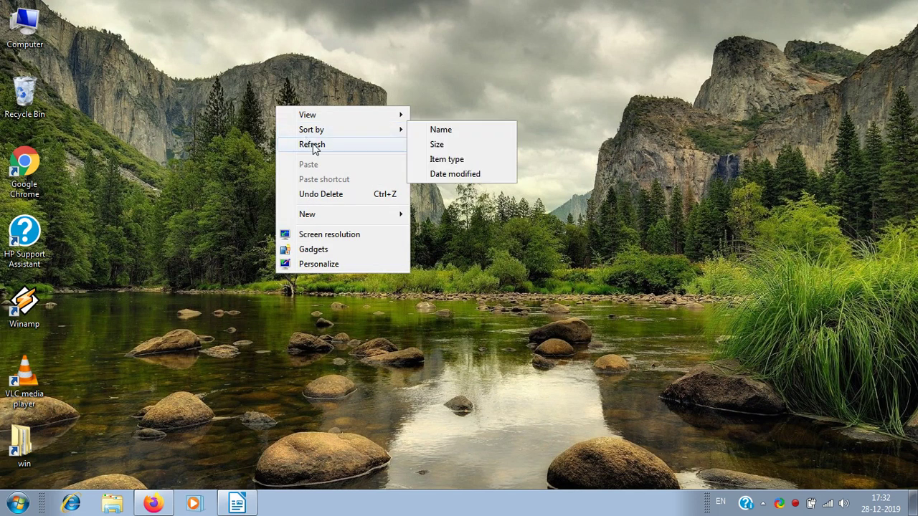
{"action": "left_click", "coordinate": [304, 145]}
{"action": "right_click", "coordinate": [244, 76]}
{"action": "left_click", "coordinate": [278, 116]}
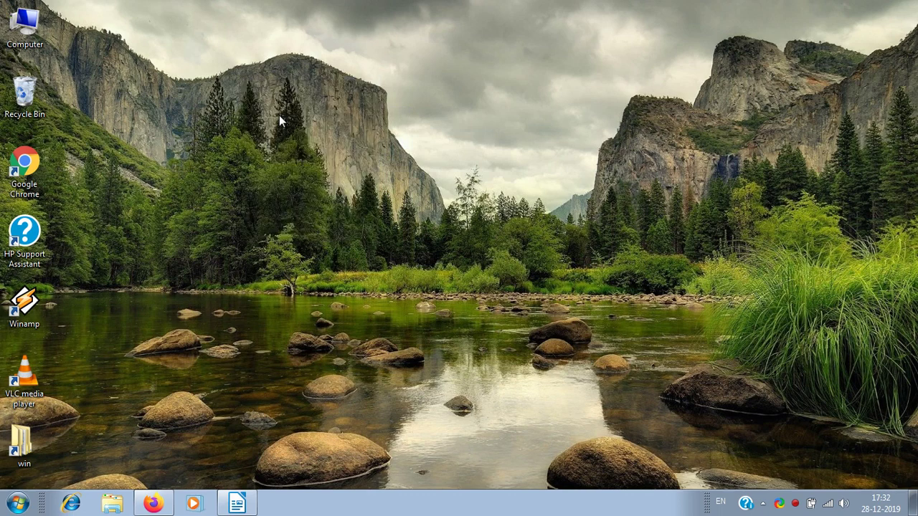
{"action": "right_click", "coordinate": [279, 116]}
{"action": "left_click", "coordinate": [311, 155]}
- Reopen the screen resolution settings to check the current resolution and close the window without changes
{"action": "right_click", "coordinate": [312, 155]}
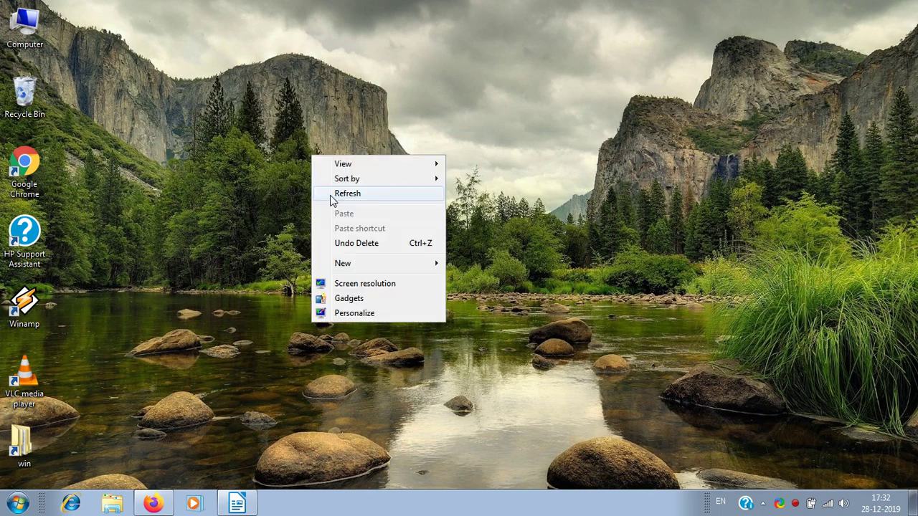
{"action": "left_click", "coordinate": [362, 283]}
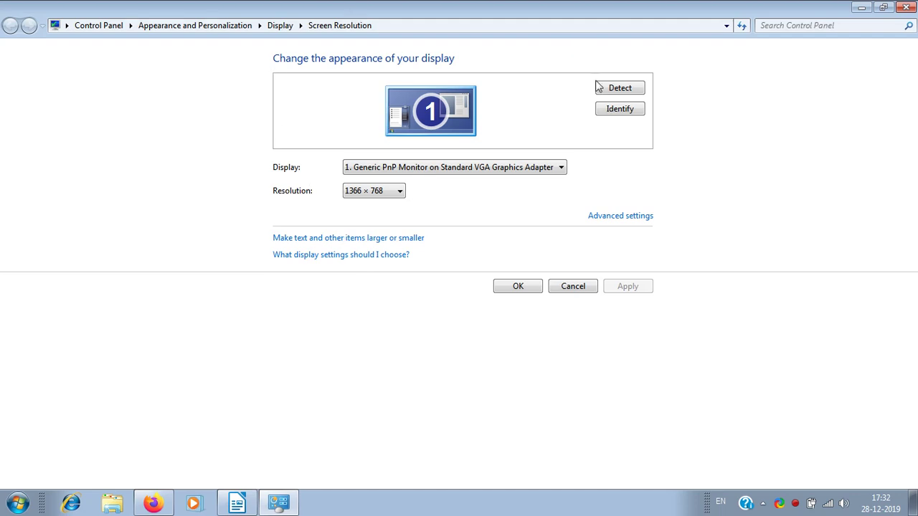
{"action": "left_click", "coordinate": [906, 8]}
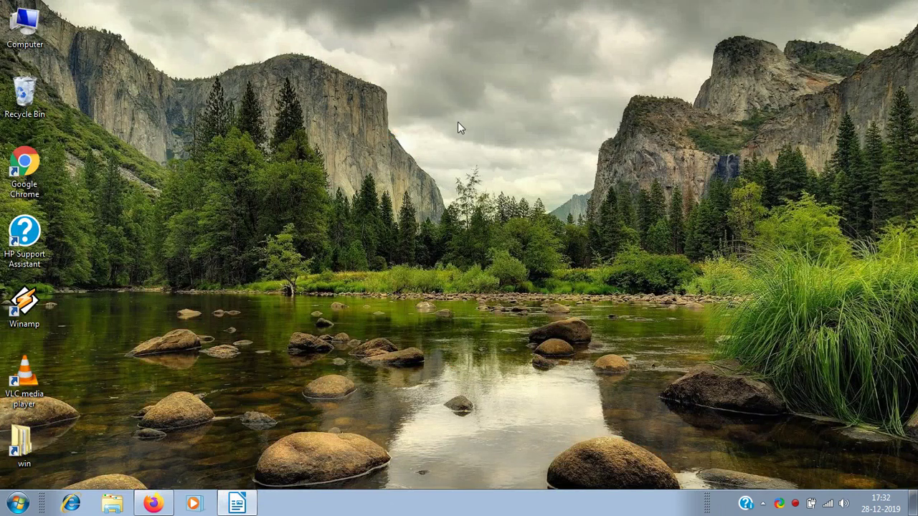
- Refresh the desktop repeatedly after closing the display settings
{"action": "right_click", "coordinate": [481, 136]}
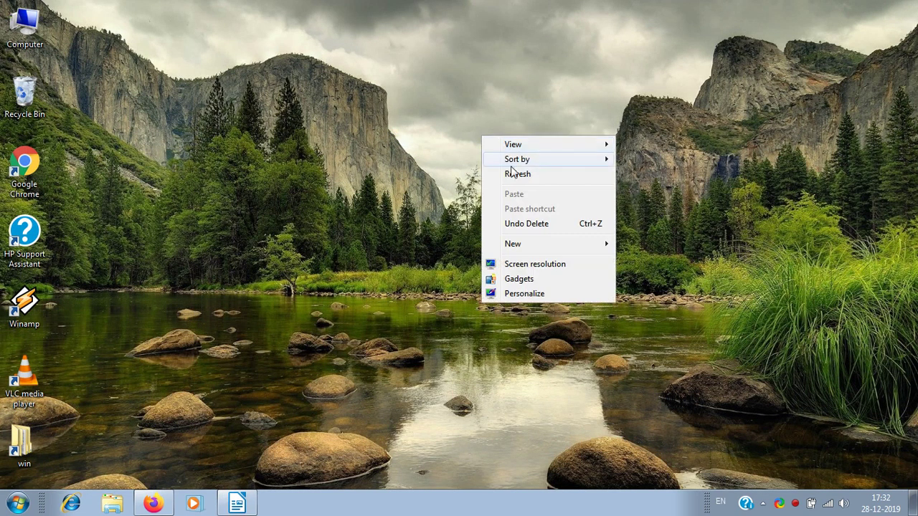
{"action": "left_click", "coordinate": [530, 176]}
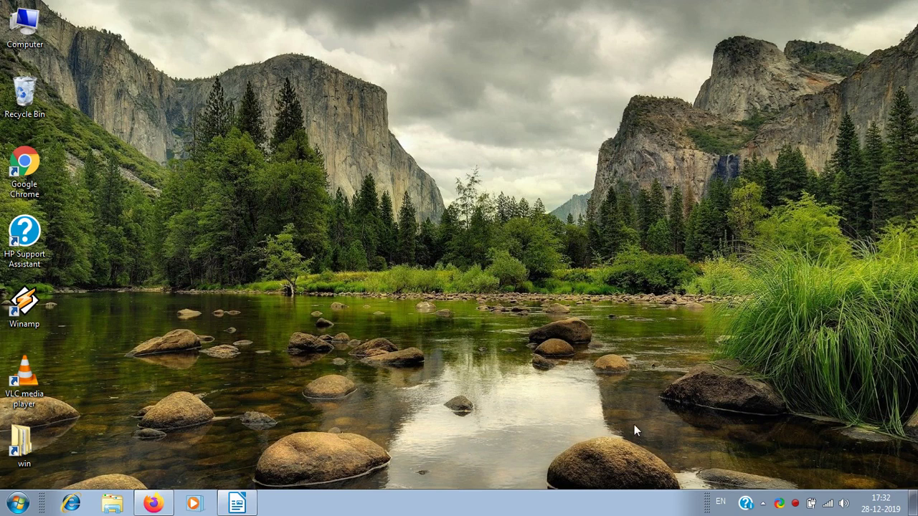
{"action": "right_click", "coordinate": [159, 37]}
{"action": "left_click", "coordinate": [207, 77]}
{"action": "right_click", "coordinate": [207, 76]}
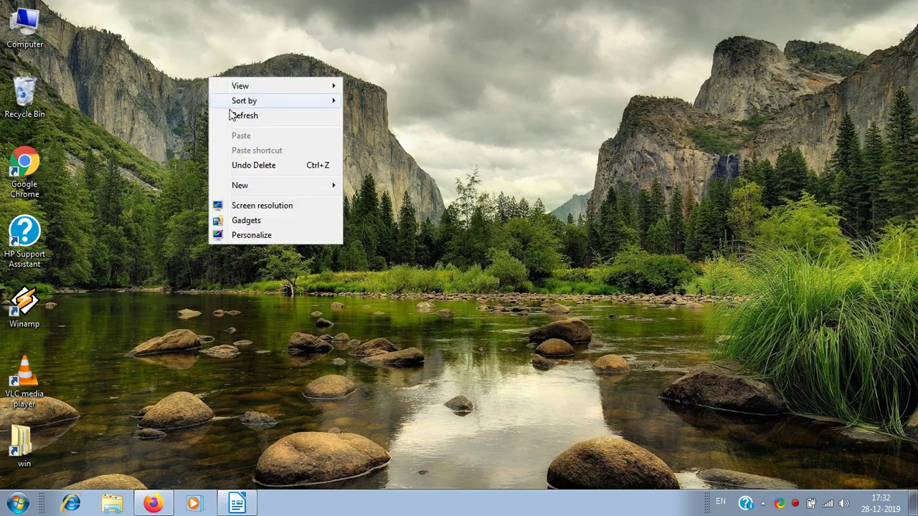
{"action": "left_click", "coordinate": [238, 116]}
{"action": "right_click", "coordinate": [237, 118]}
{"action": "left_click", "coordinate": [267, 156]}
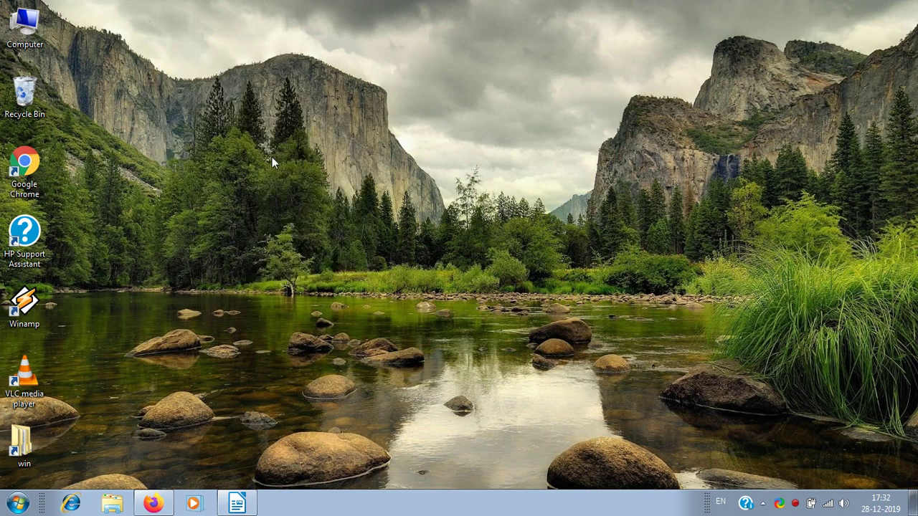
{"action": "right_click", "coordinate": [271, 156]}
{"action": "left_click", "coordinate": [293, 197]}
{"action": "right_click", "coordinate": [290, 194]}
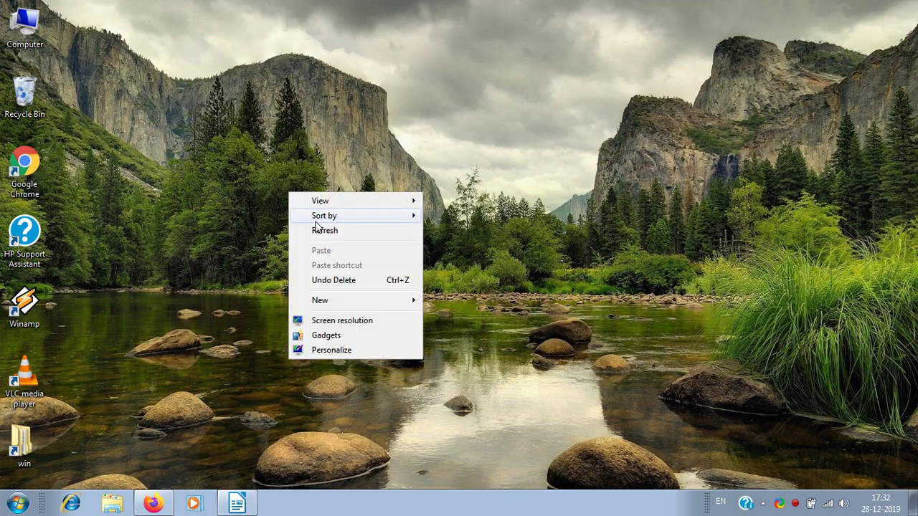